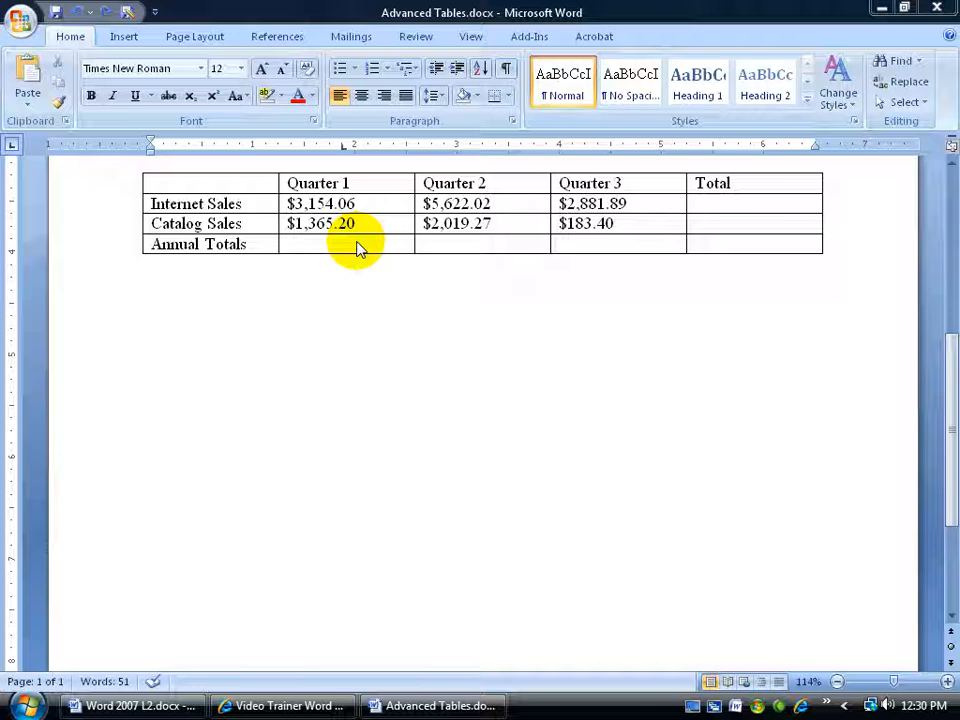
# - Insert the formula =SUM(ABOVE) with number format $#,##0.00;($#,##0.00) in the Quarter 2 cell of the Annual Totals row
pyautogui.click(462, 244)
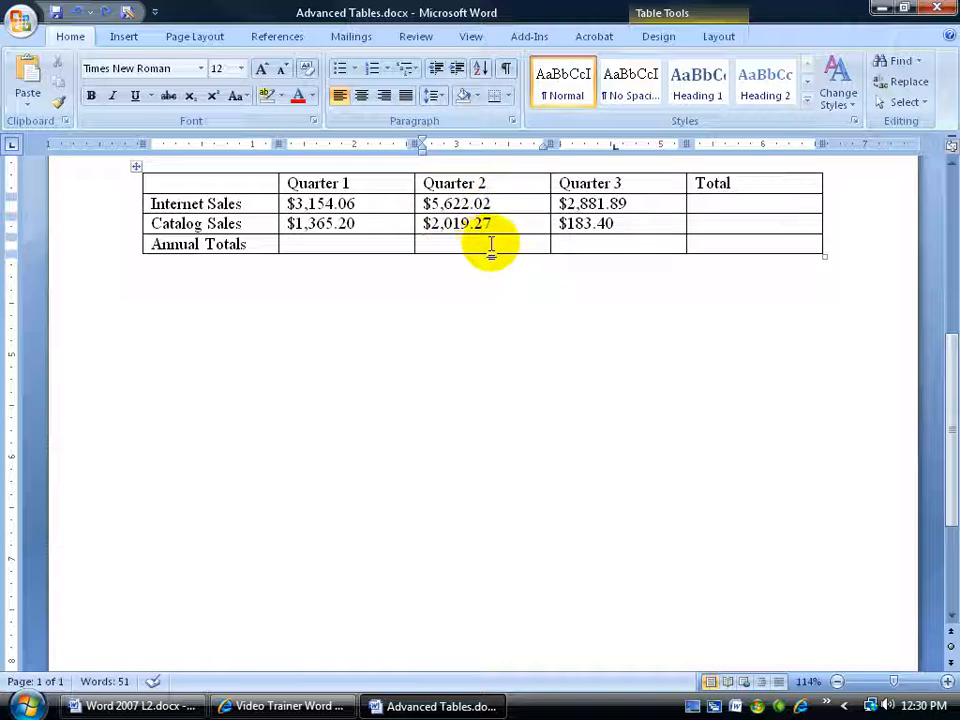
pyautogui.click(724, 37)
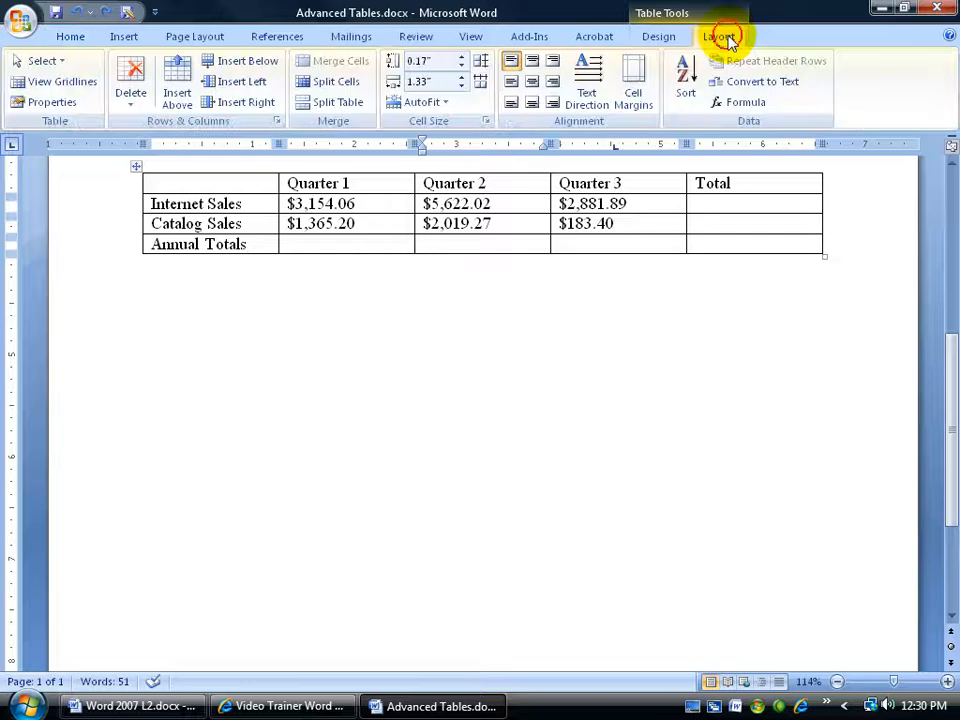
pyautogui.click(740, 103)
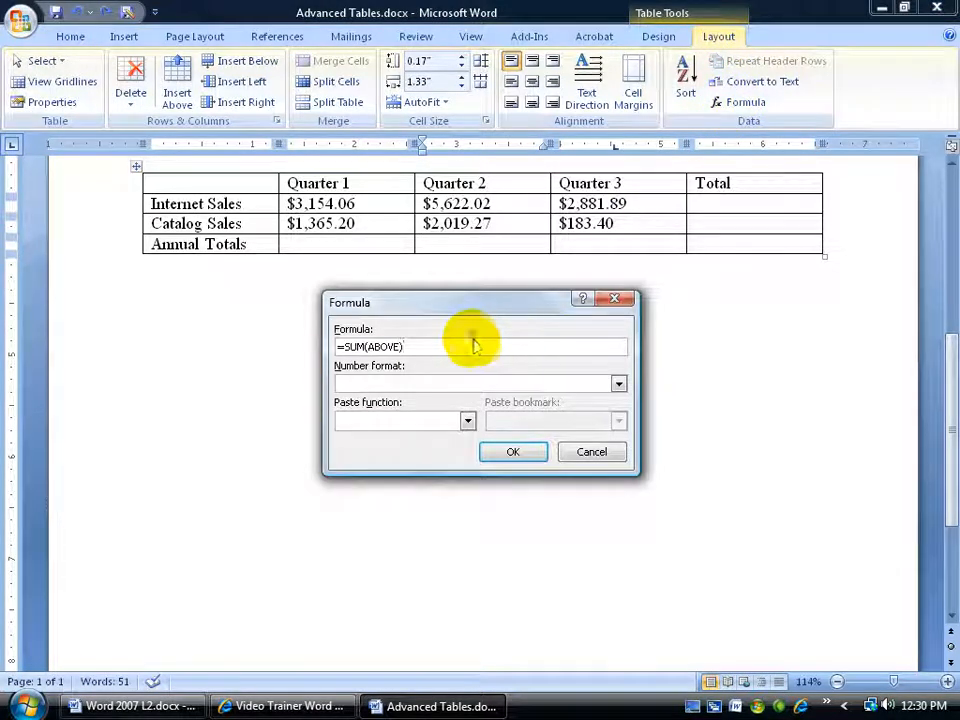
pyautogui.click(380, 346)
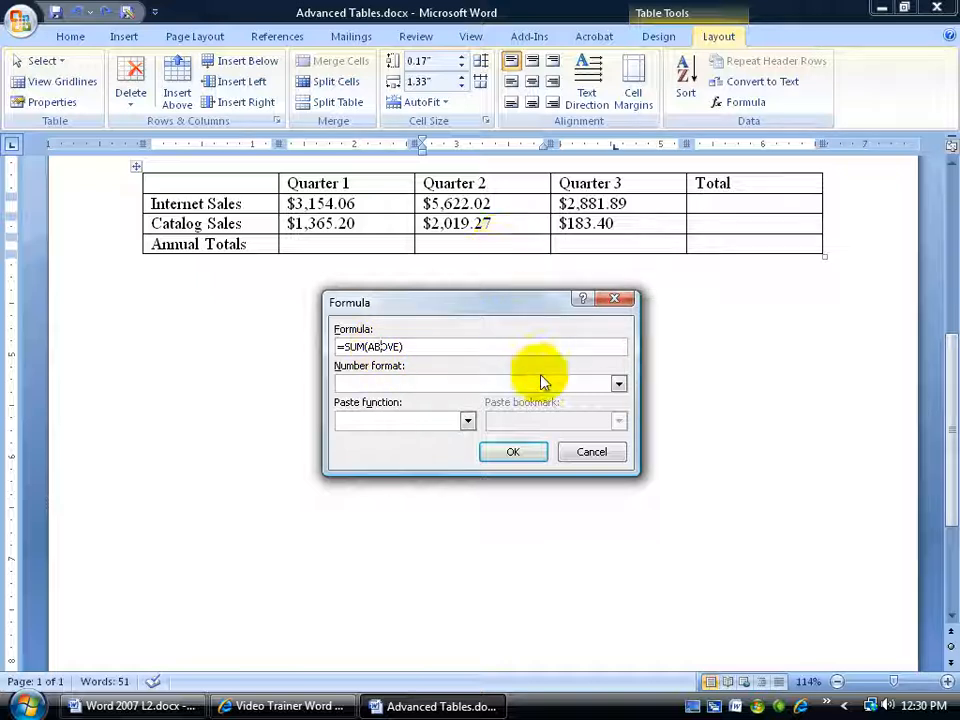
pyautogui.click(619, 384)
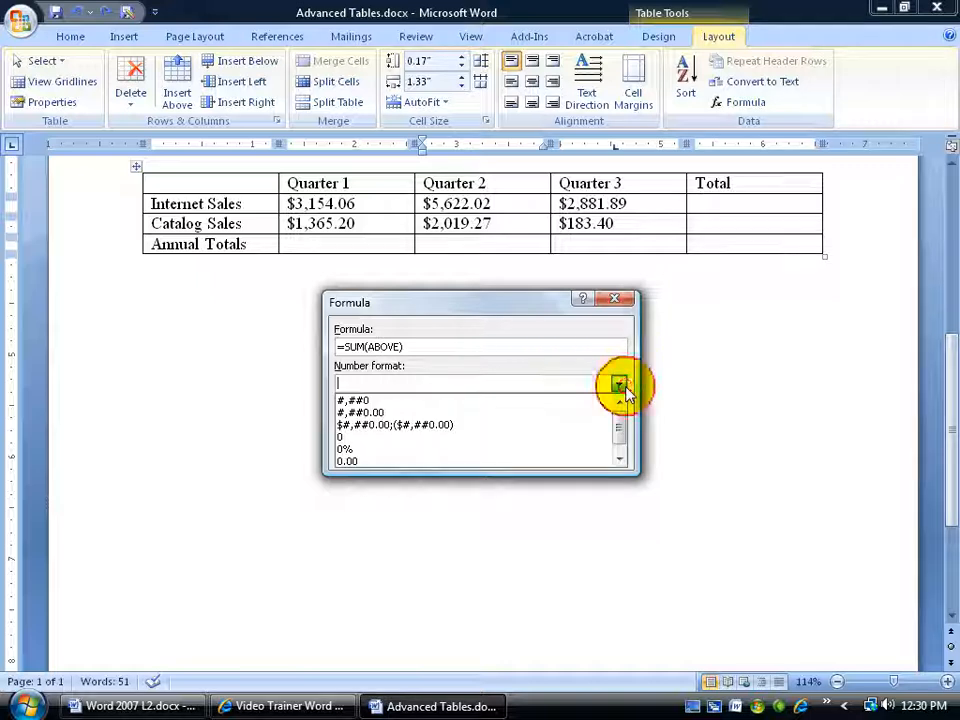
pyautogui.click(440, 428)
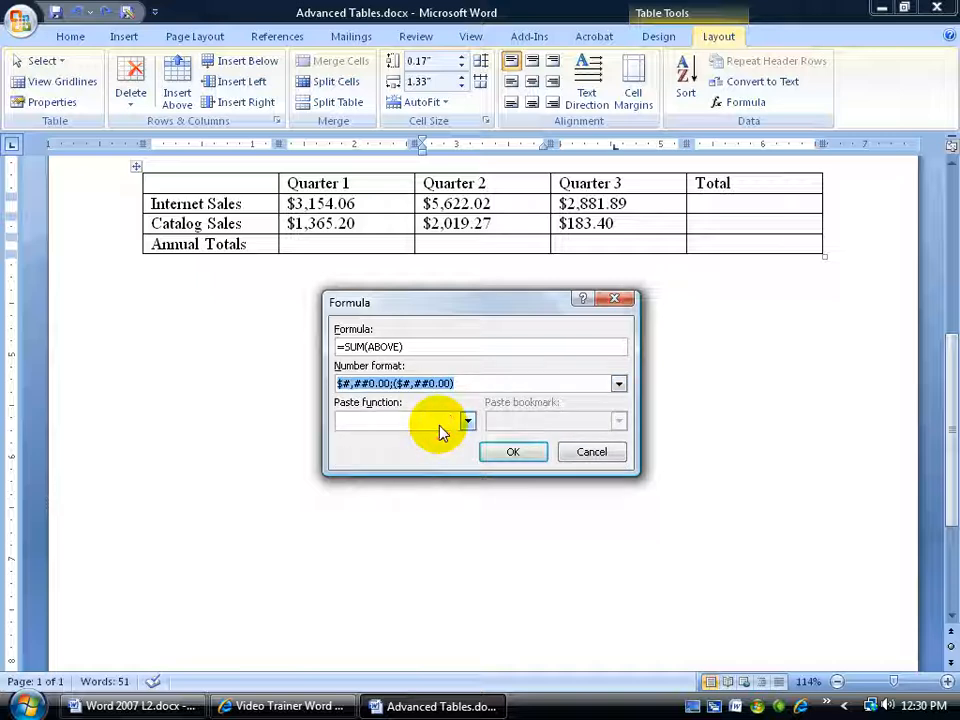
pyautogui.click(512, 451)
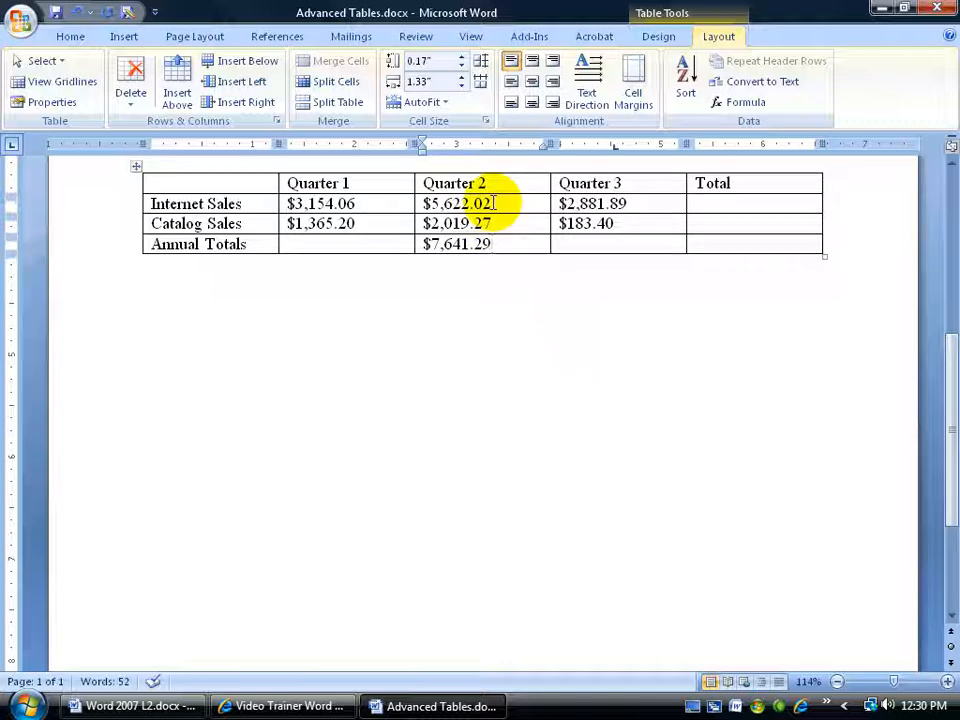
# - Try an empty =SUM() formula with the $#,##0.00;($#,##0.00) format in the Quarter 1 Annual Totals cell, and undo it
pyautogui.click(329, 243)
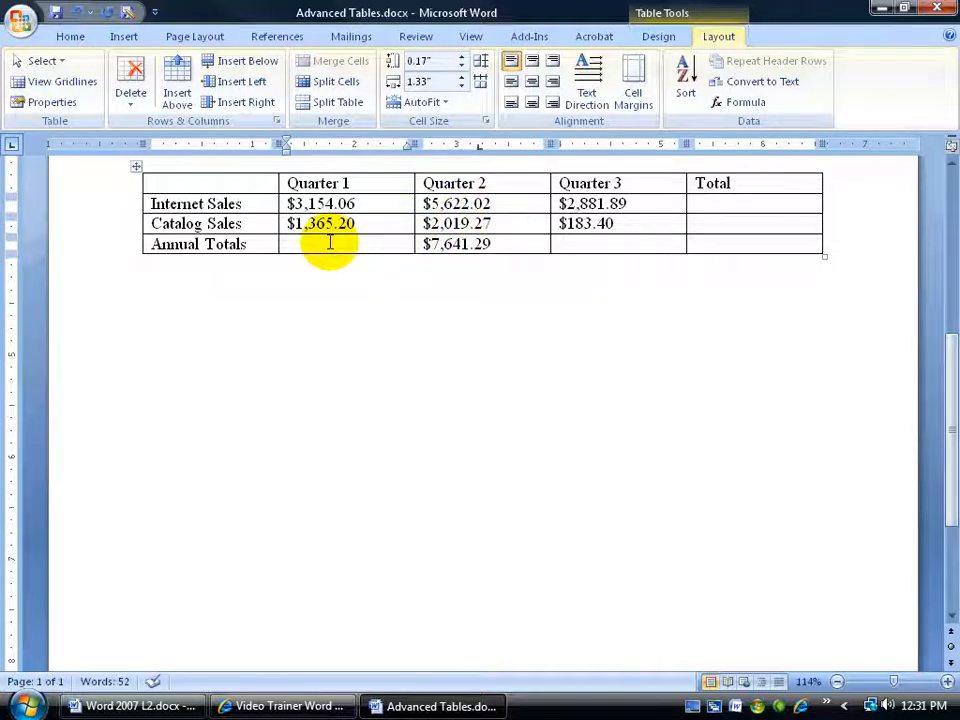
pyautogui.click(740, 101)
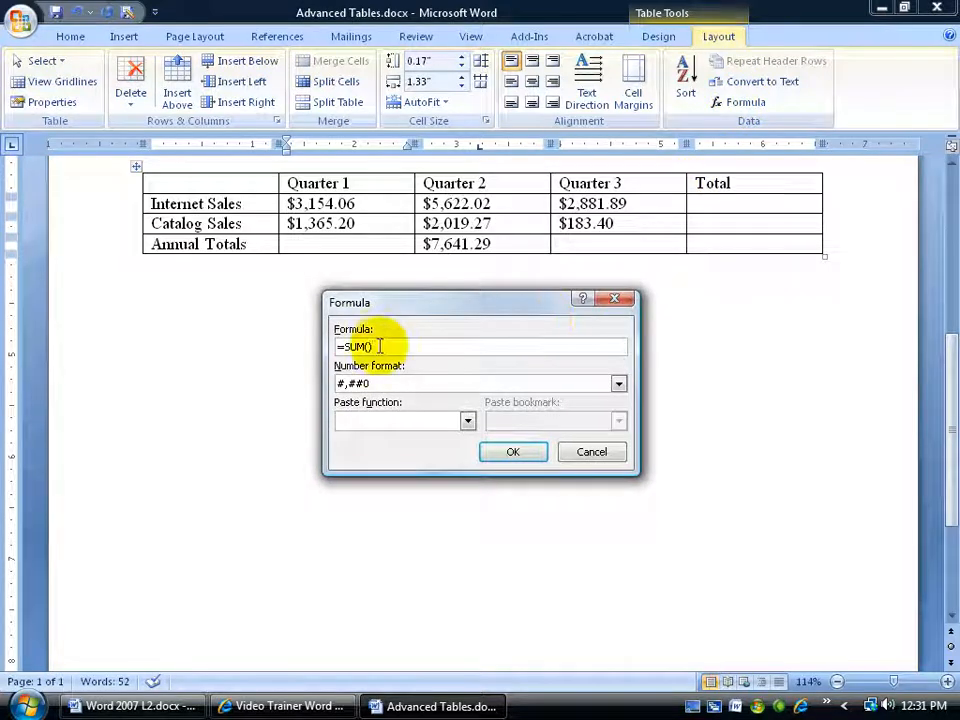
pyautogui.click(618, 386)
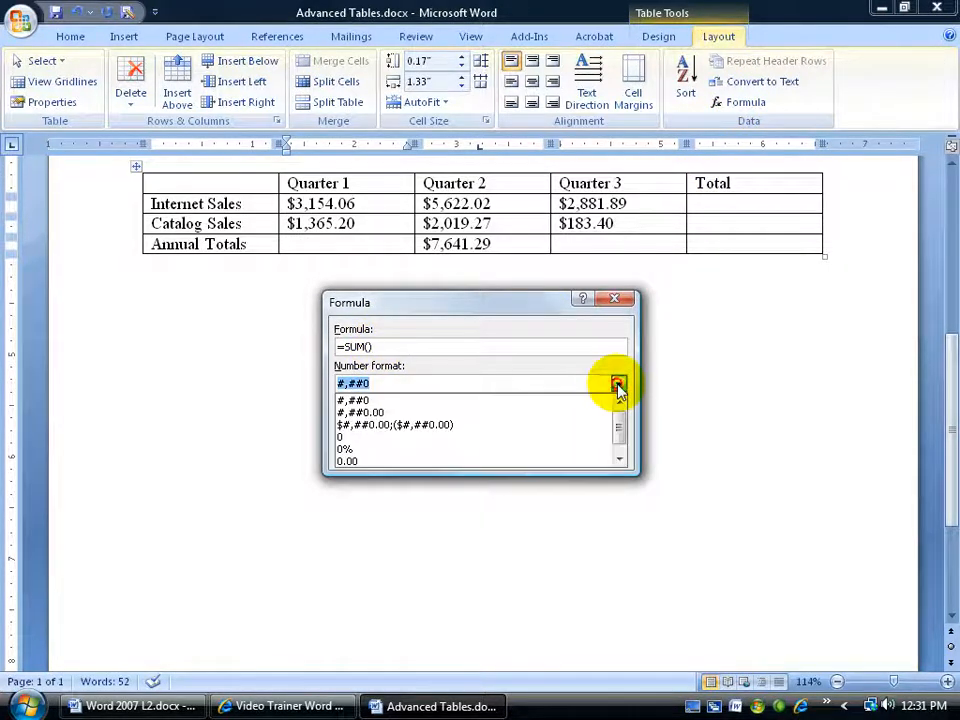
pyautogui.click(568, 430)
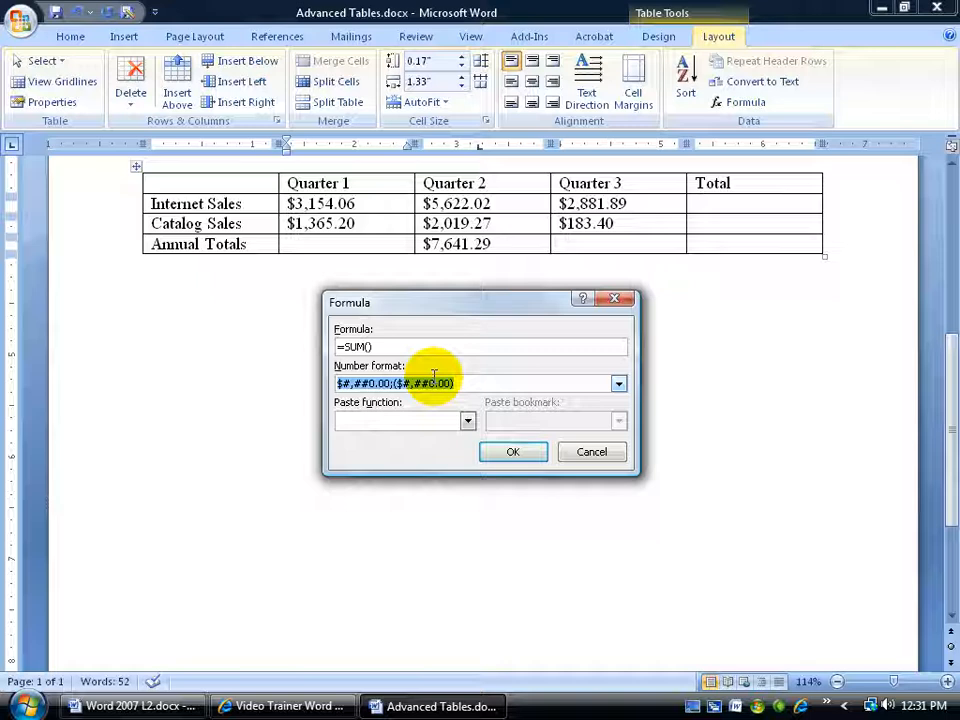
pyautogui.click(367, 346)
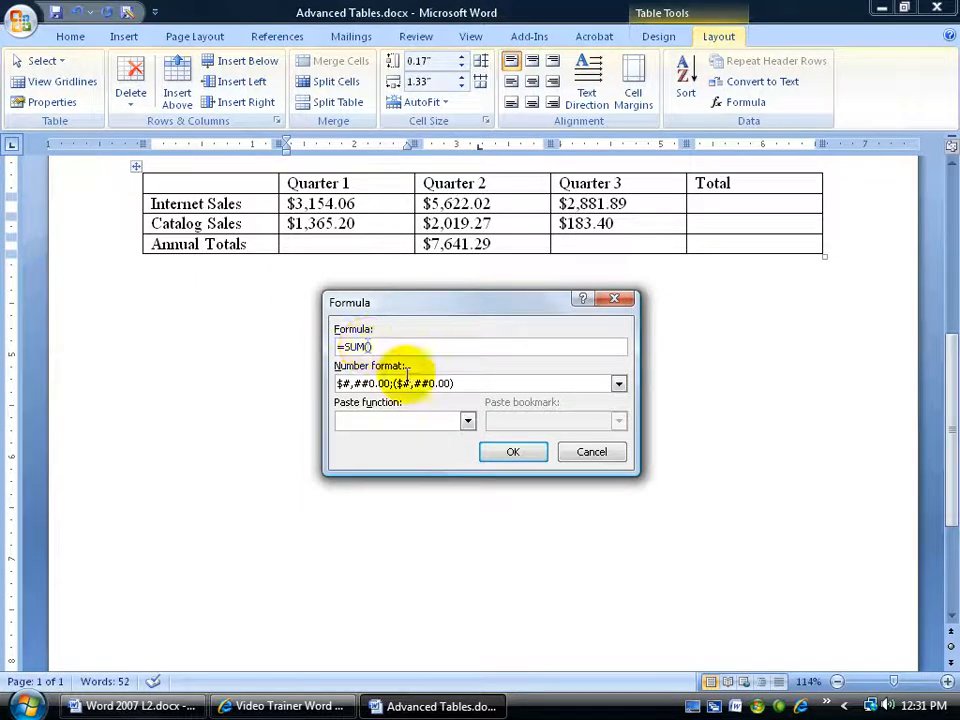
pyautogui.click(511, 451)
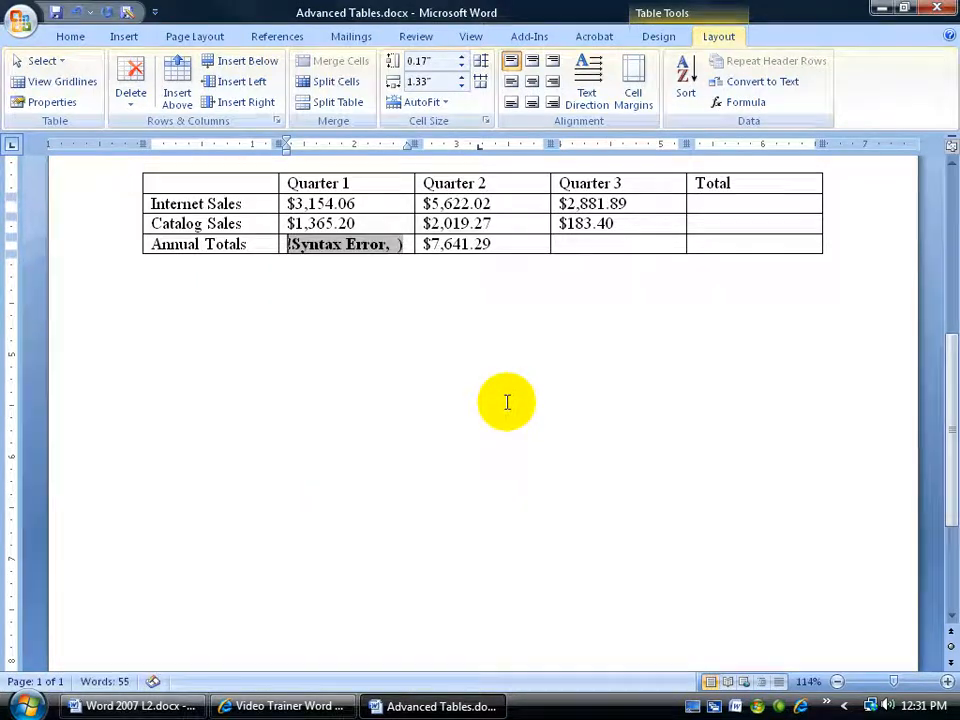
pyautogui.click(78, 12)
# - Insert =SUM(above) with the $#,##0.00;($#,##0.00) format in the Quarter 1 Annual Totals cell and repeat the formula in the Quarter 3 cell
pyautogui.click(745, 102)
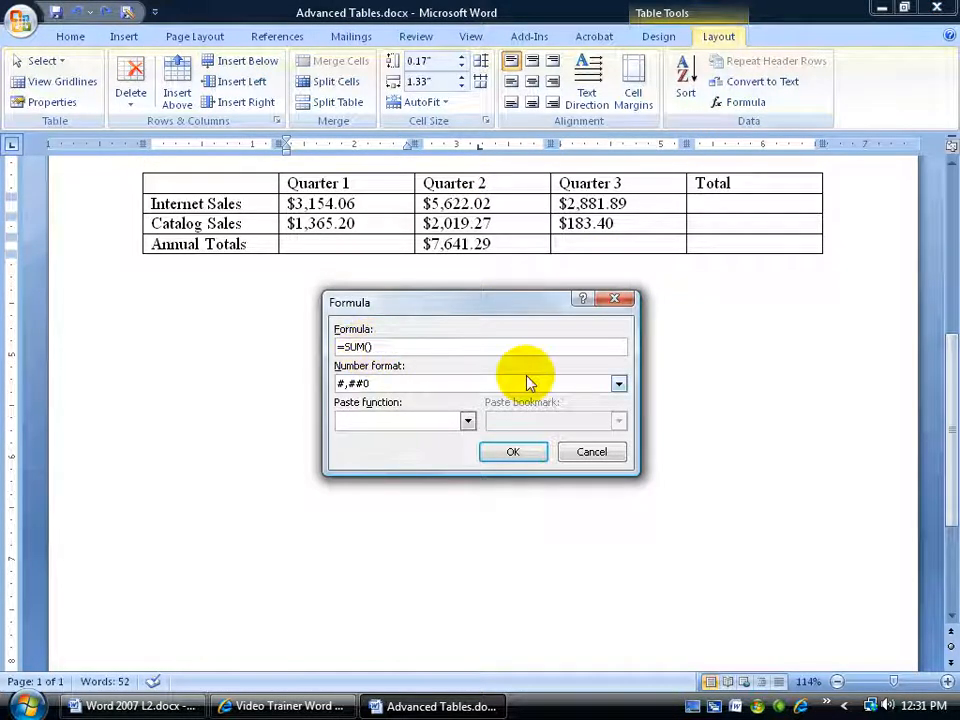
pyautogui.write('above')
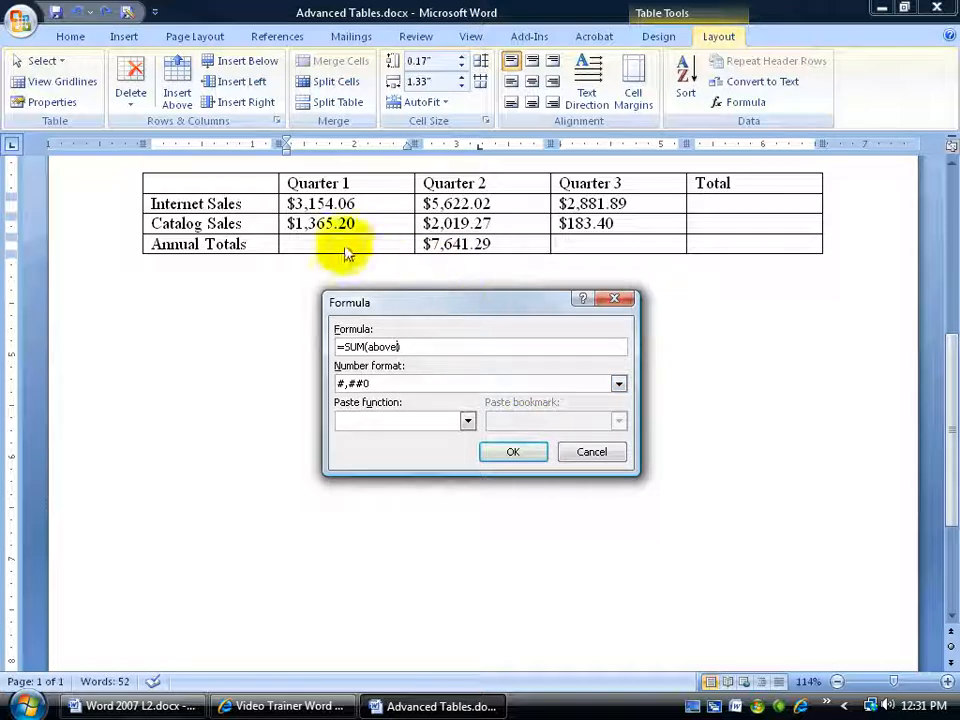
pyautogui.click(619, 384)
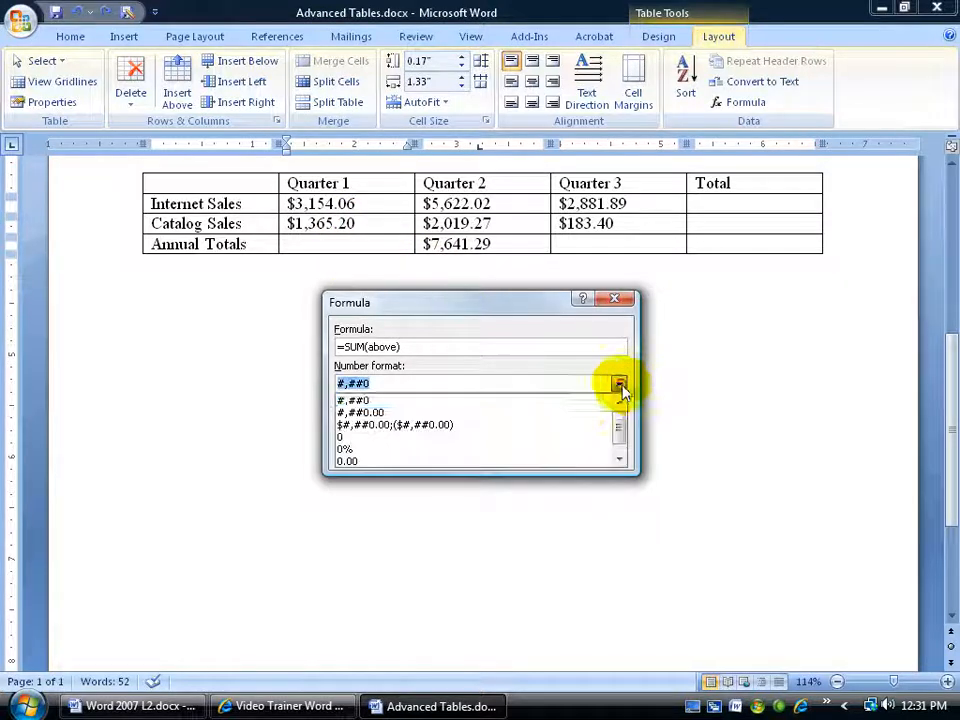
pyautogui.click(570, 425)
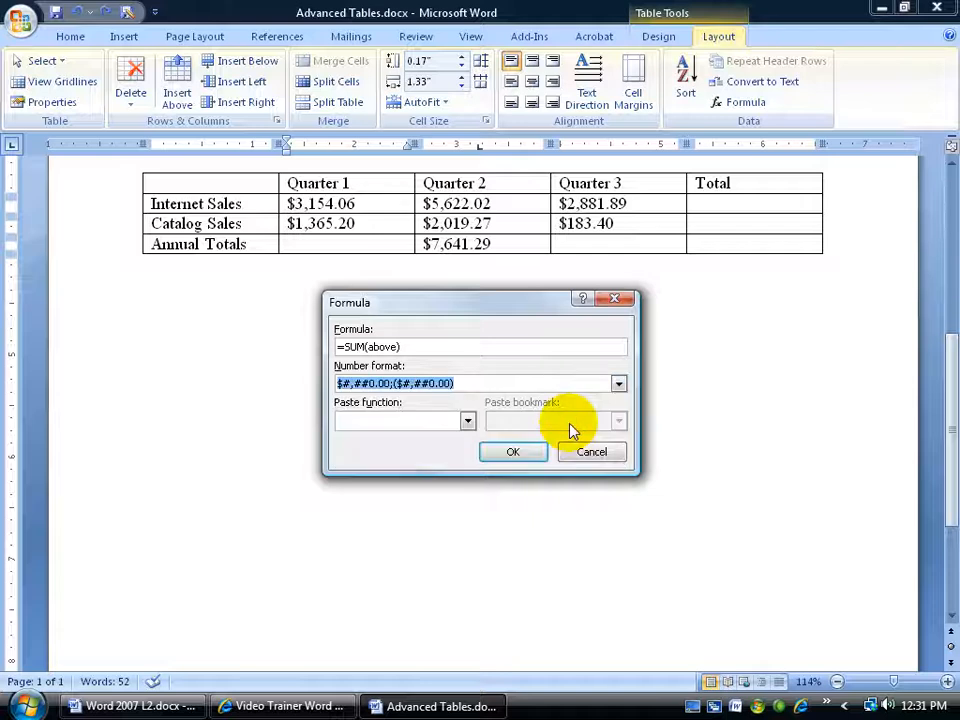
pyautogui.click(513, 452)
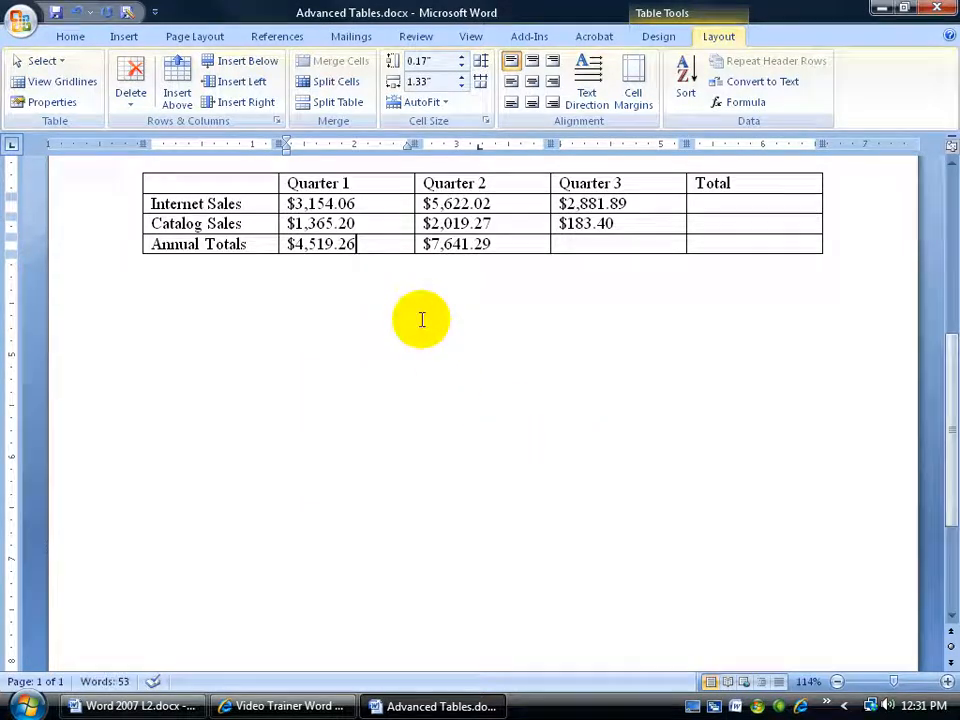
pyautogui.click(582, 244)
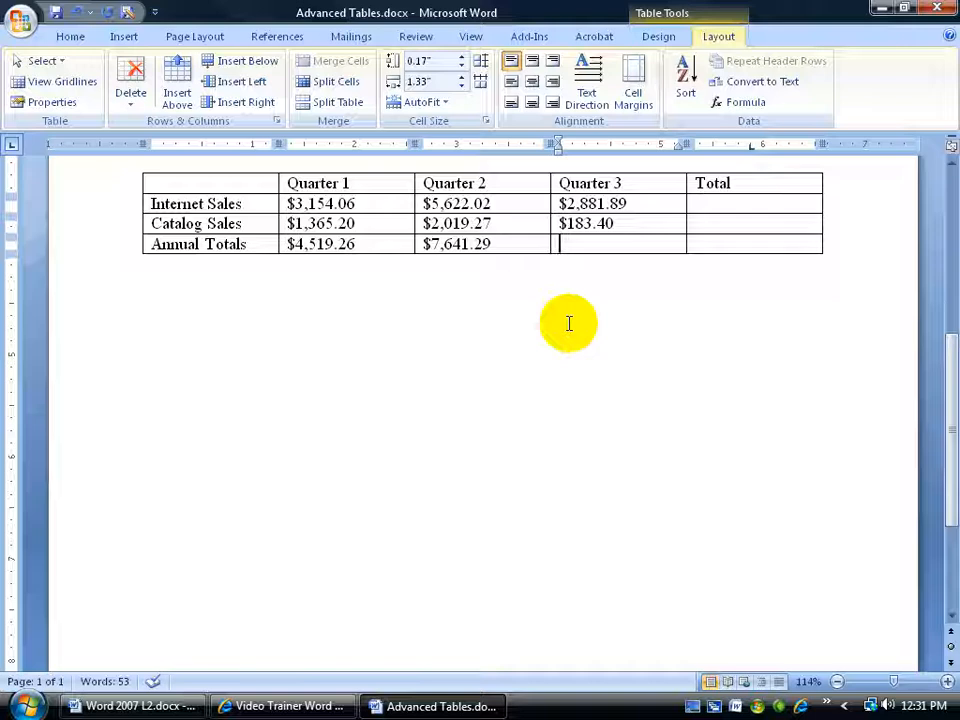
pyautogui.press('F4')
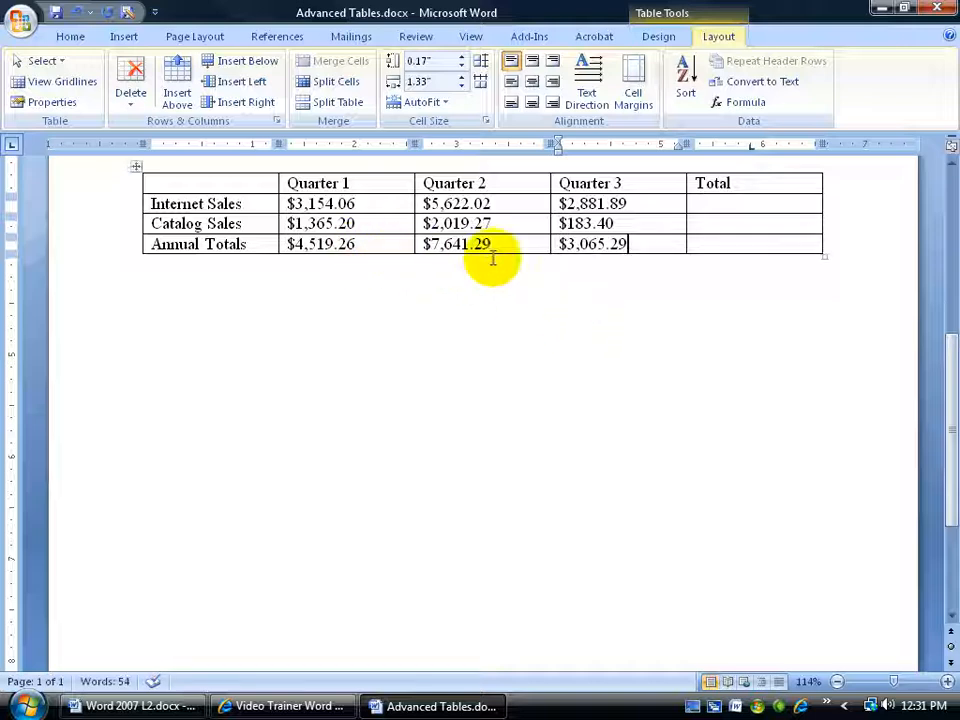
# - Try repeating the sum-above formula in the Total cell of the Internet Sales row, and undo it
pyautogui.click(730, 203)
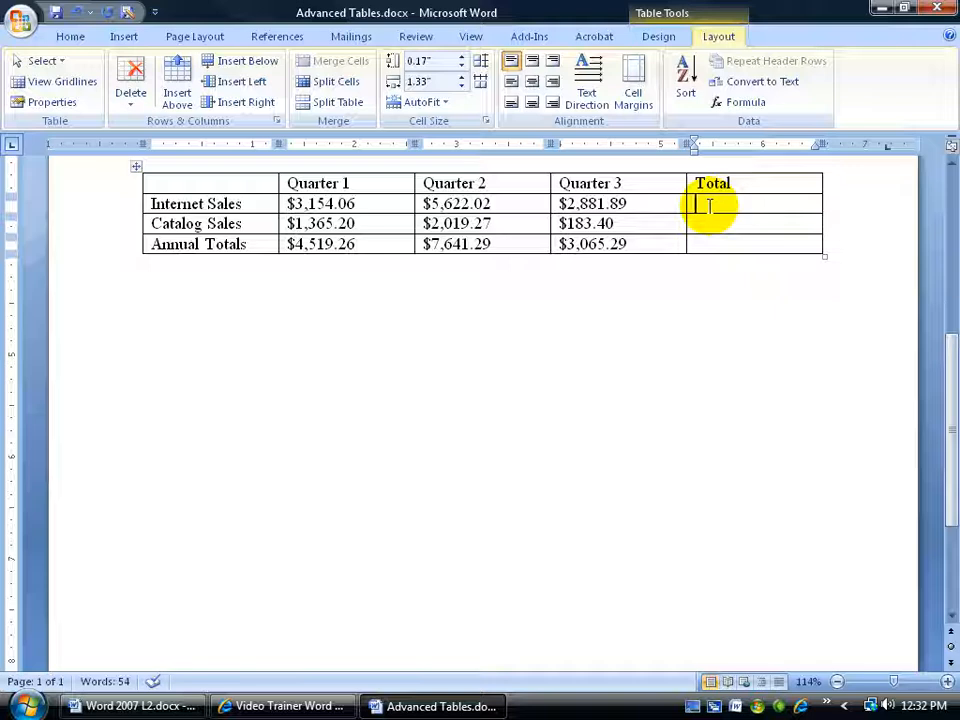
pyautogui.hotkey('ctrl', 'y')
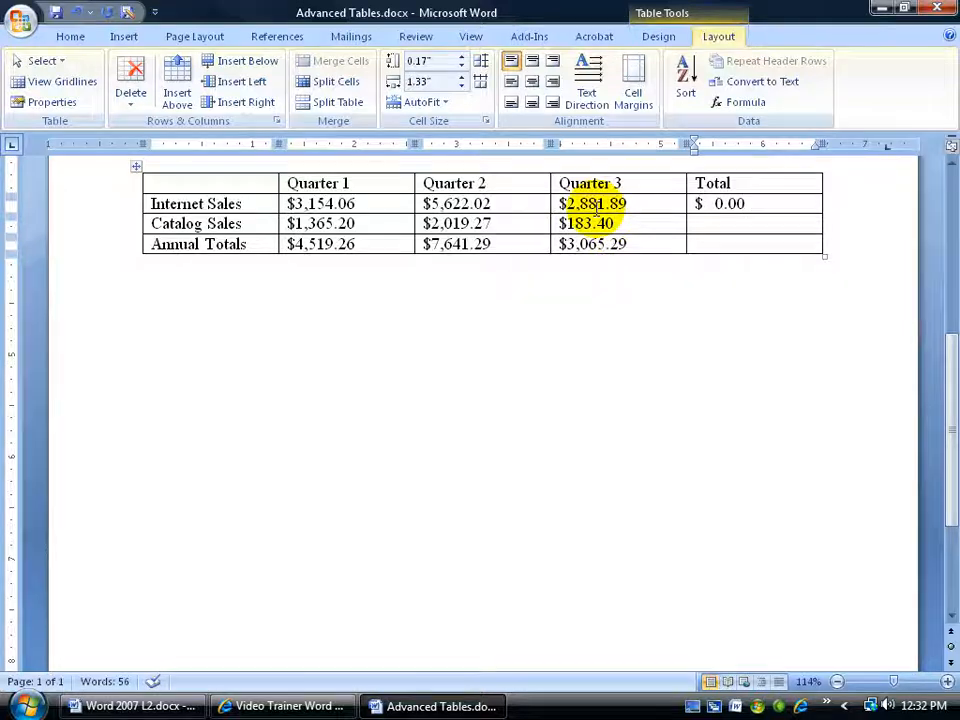
pyautogui.click(78, 13)
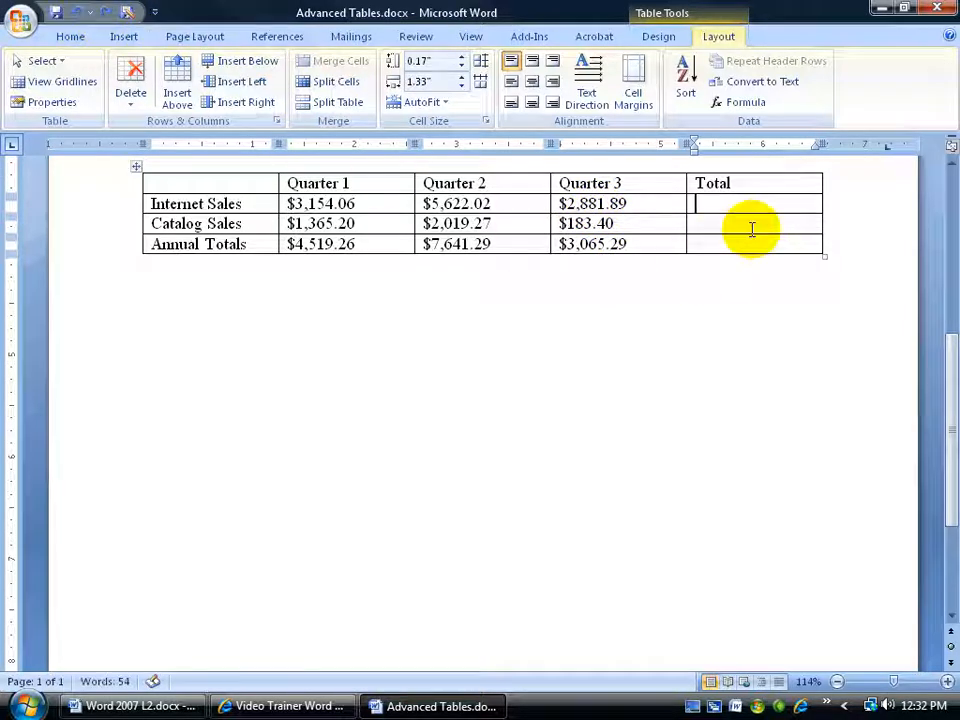
# - Insert =AVERAGE(left) with the $#,##0.00;($#,##0.00) format in the Internet Sales Total cell and repeat it in the Catalog Sales Total cell
pyautogui.click(746, 104)
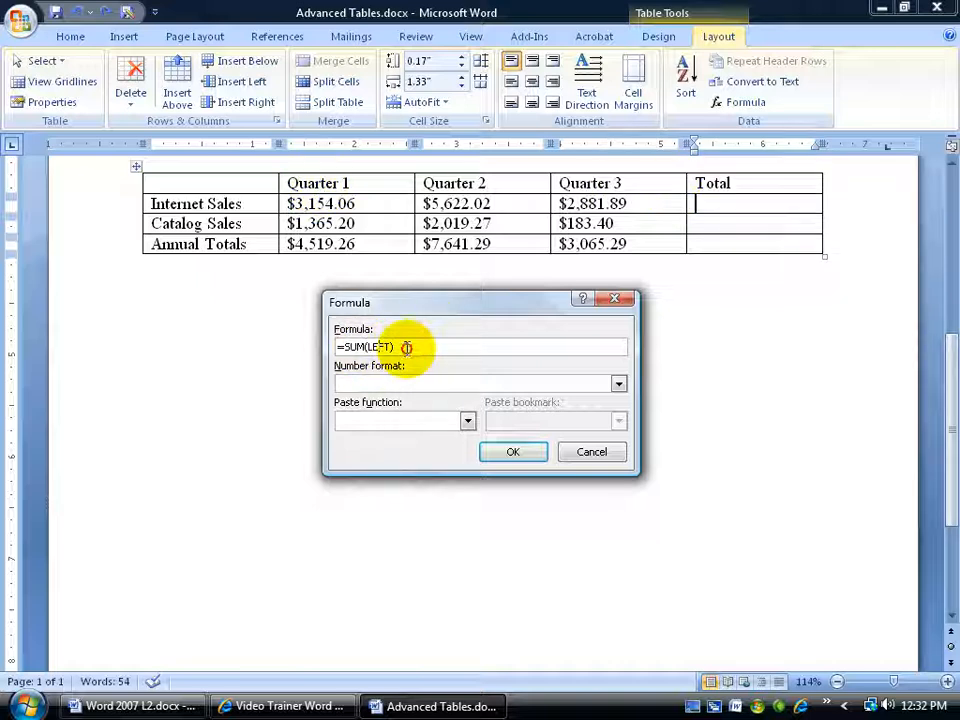
pyautogui.moveTo(397, 346); pyautogui.dragTo(345, 346)
pyautogui.press('Delete')
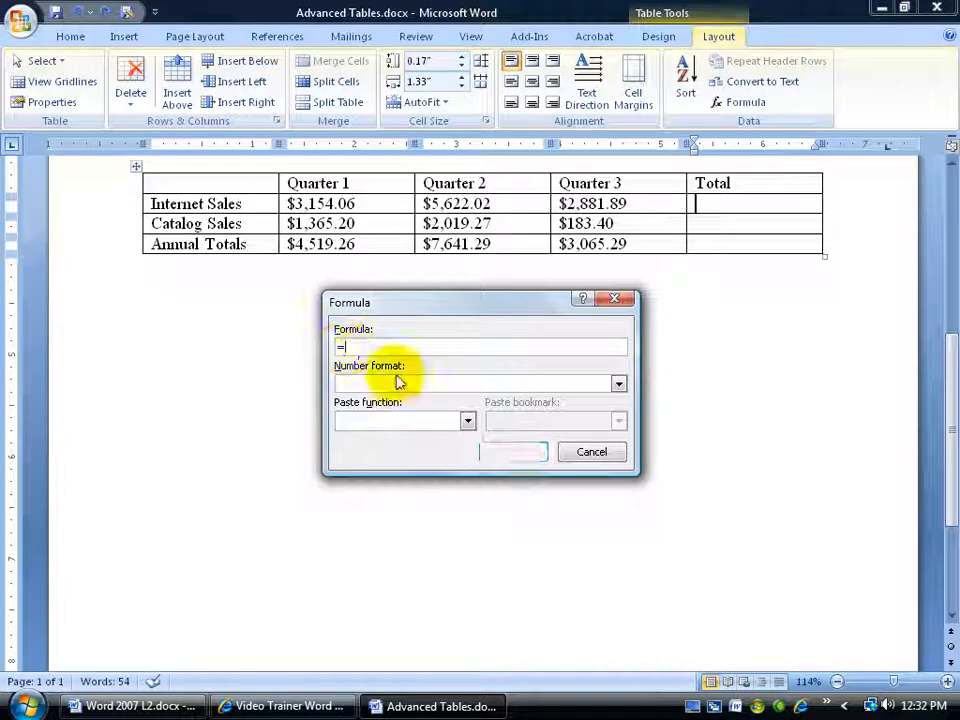
pyautogui.click(467, 421)
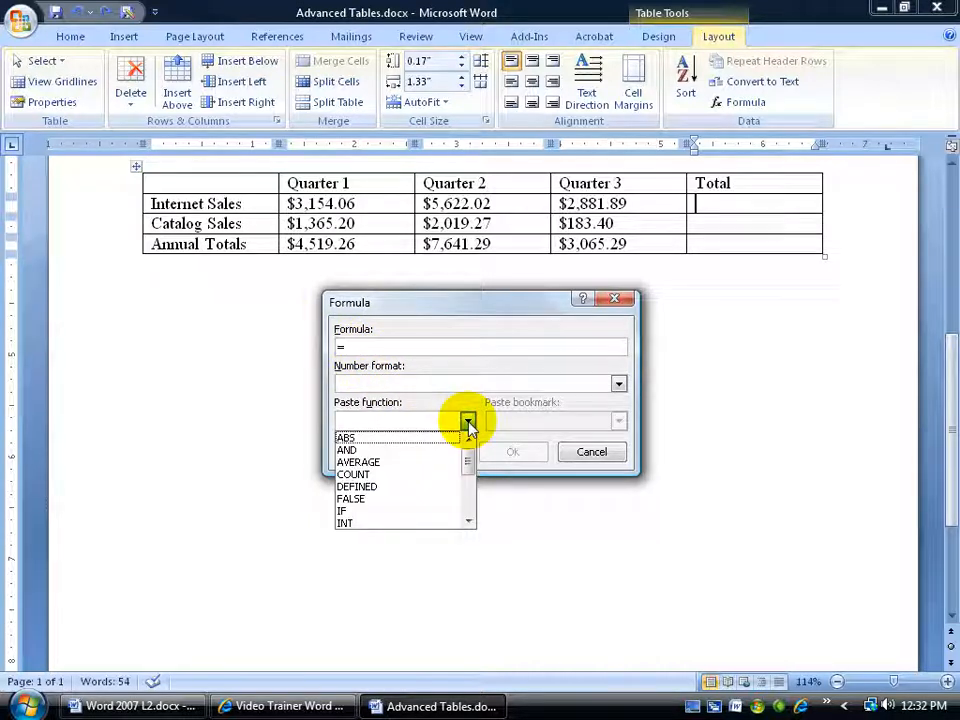
pyautogui.click(428, 463)
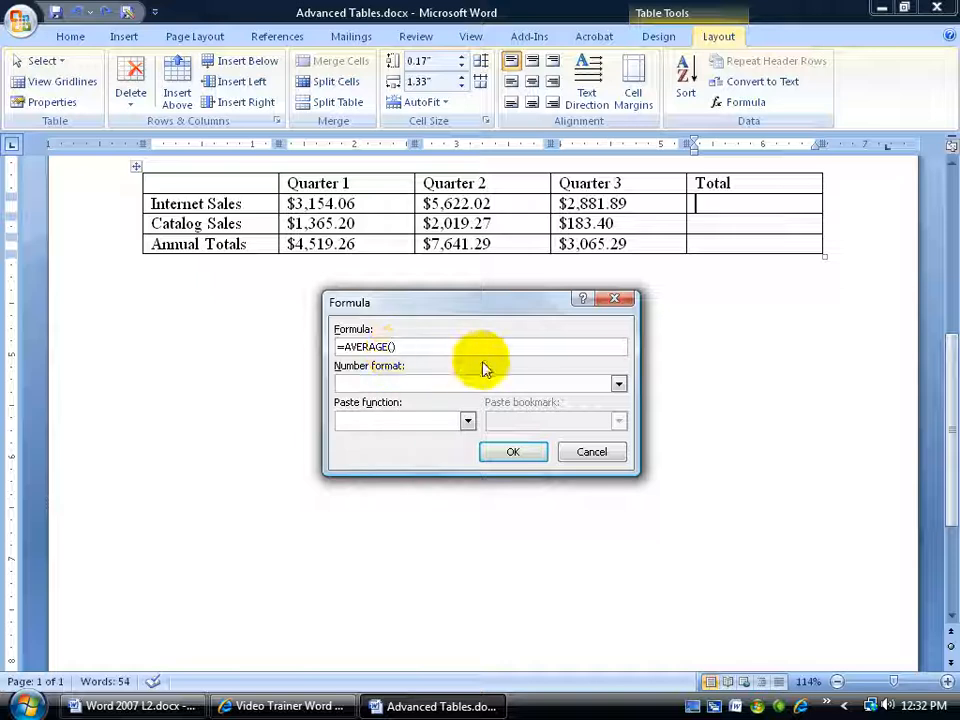
pyautogui.write('left')
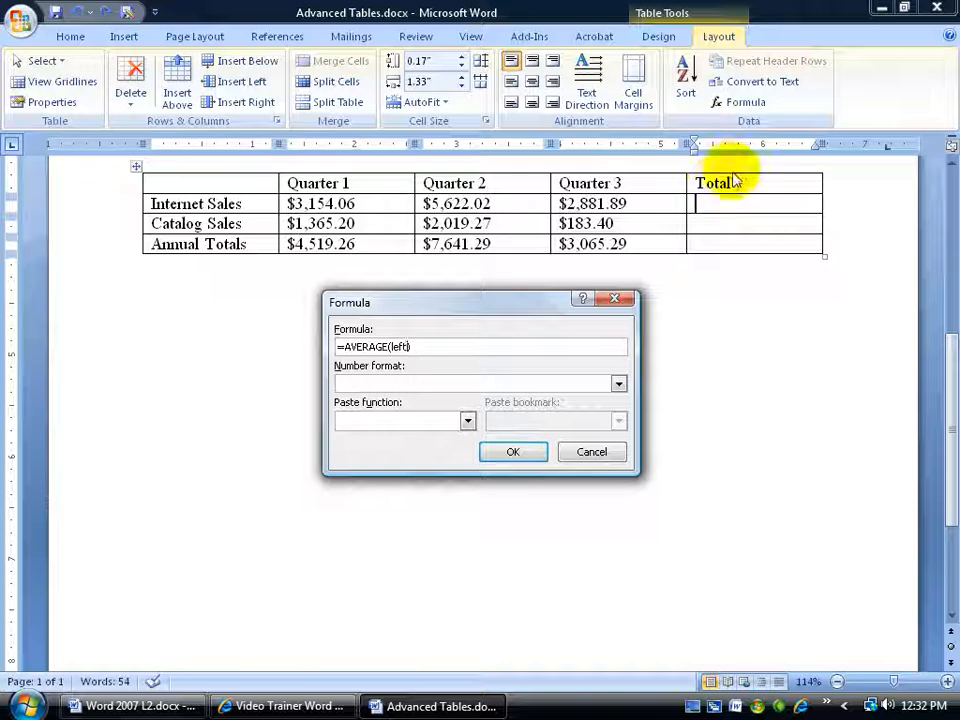
pyautogui.click(618, 384)
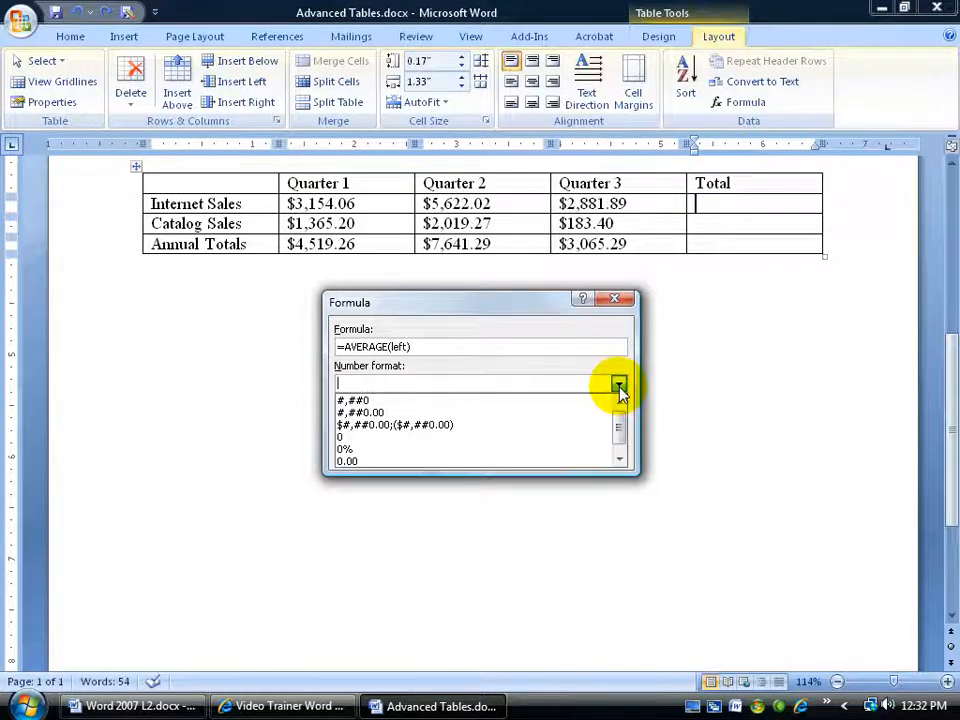
pyautogui.click(575, 430)
pyautogui.click(519, 450)
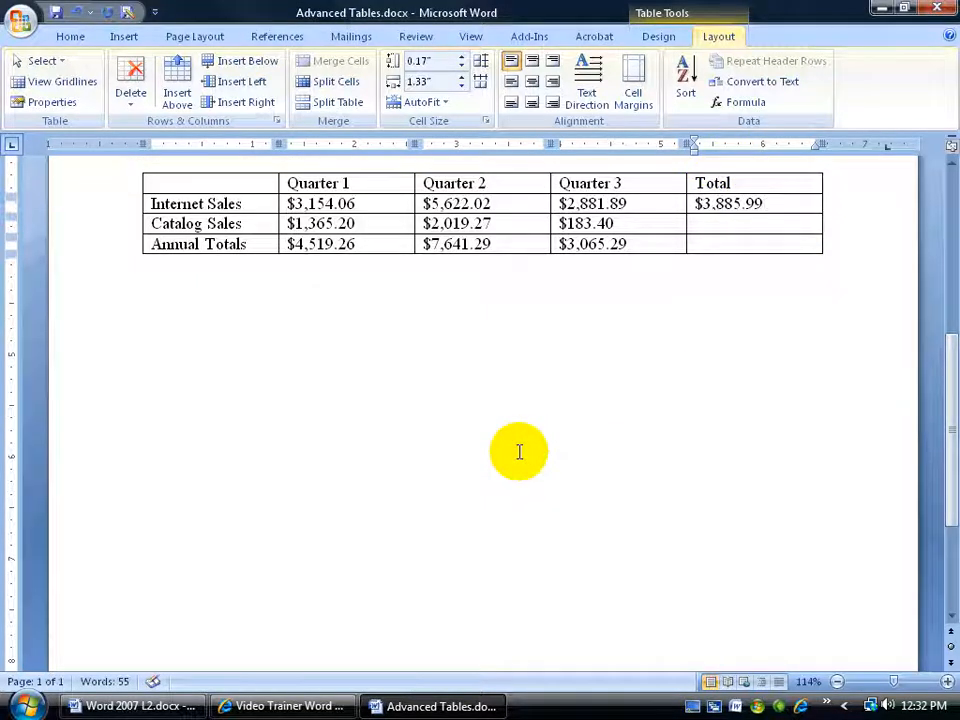
pyautogui.click(722, 224)
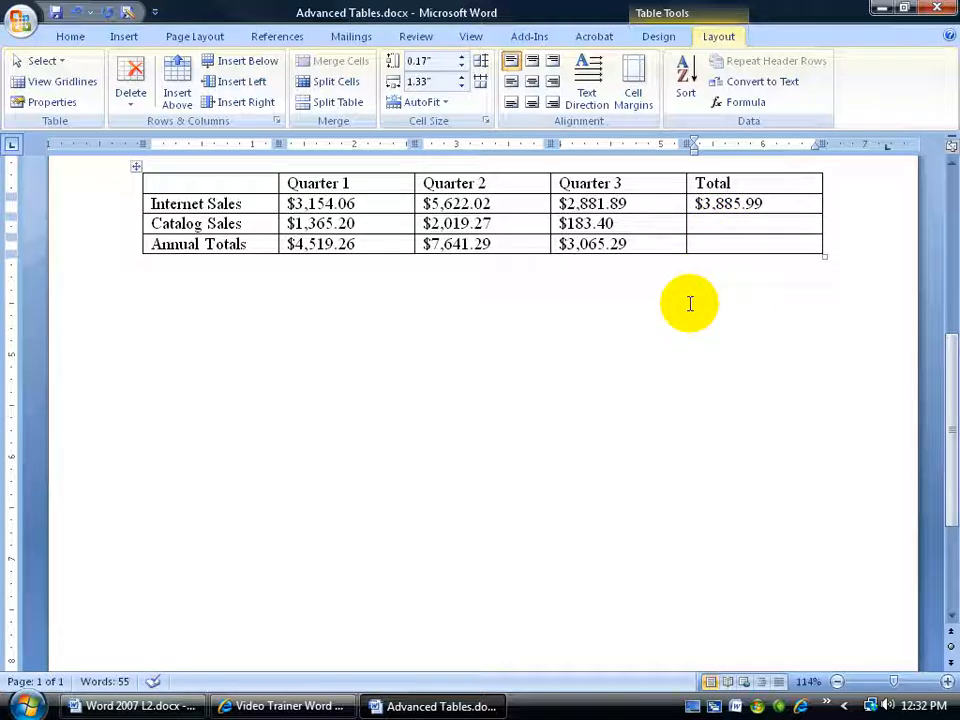
pyautogui.press('F4')
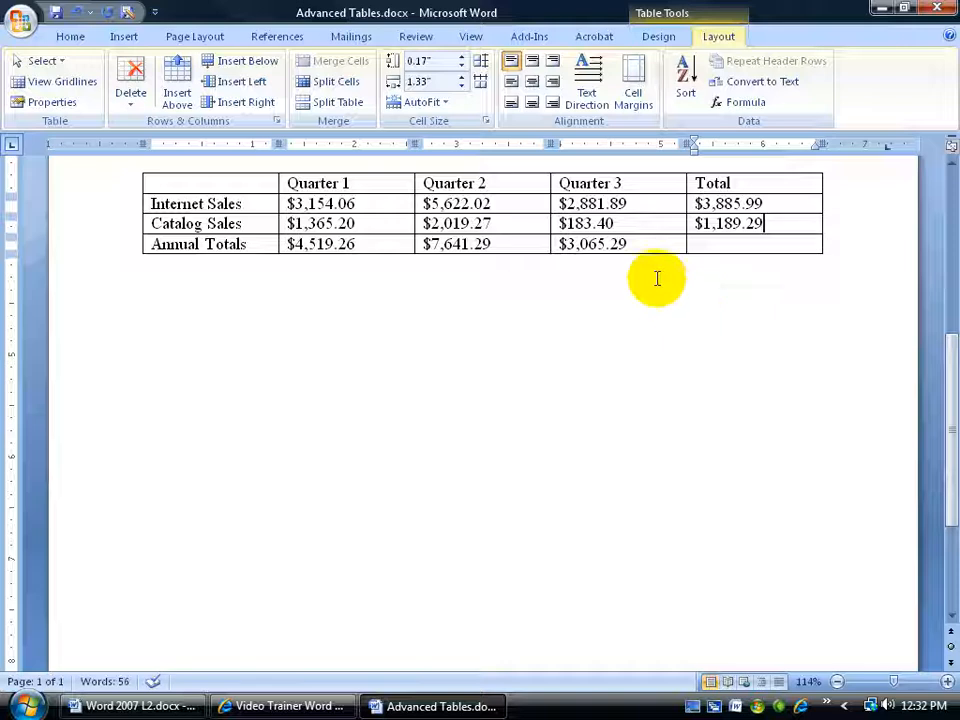
# - Change the Catalog Sales Quarter 3 amount to $1 and update the formula fields in the Quarter 3 Annual Totals and Catalog Sales Total cells
pyautogui.moveTo(626, 223); pyautogui.dragTo(564, 223)
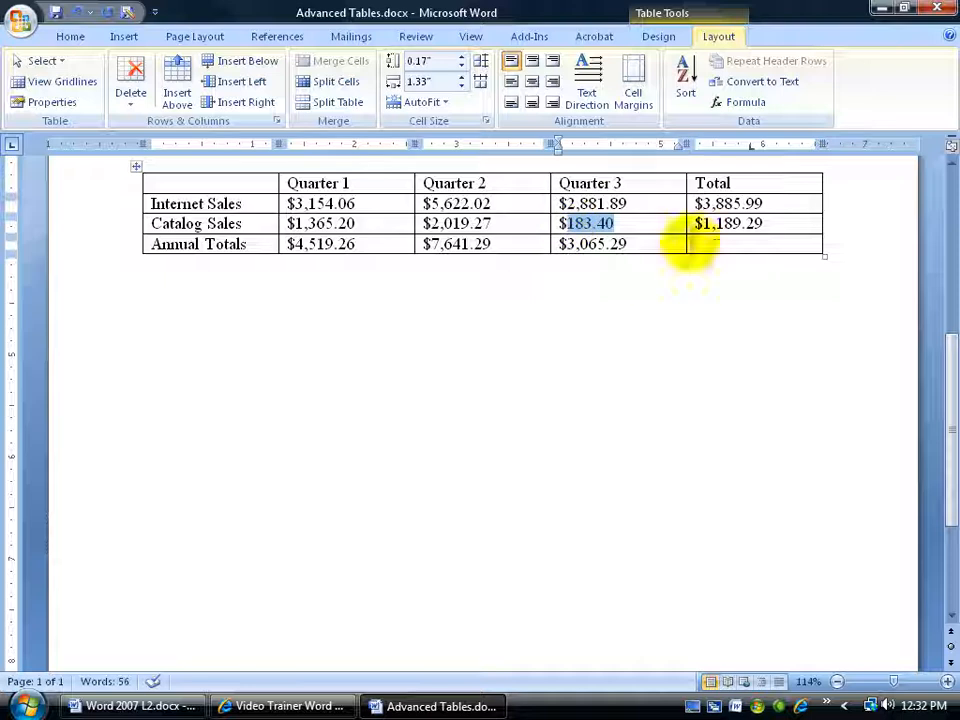
pyautogui.write('1')
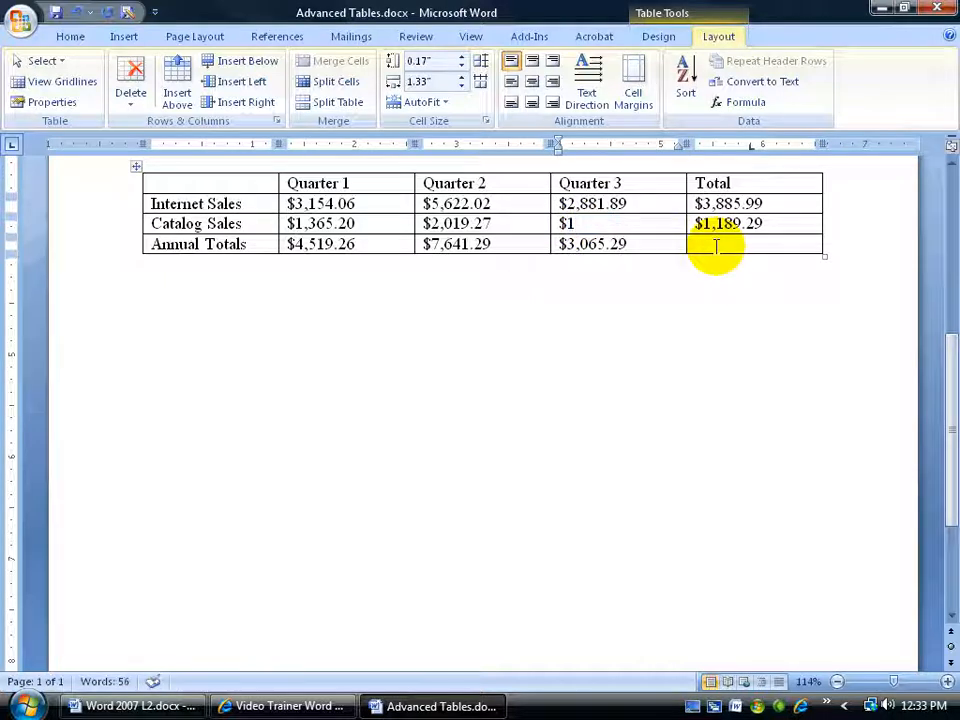
pyautogui.doubleClick(591, 244)
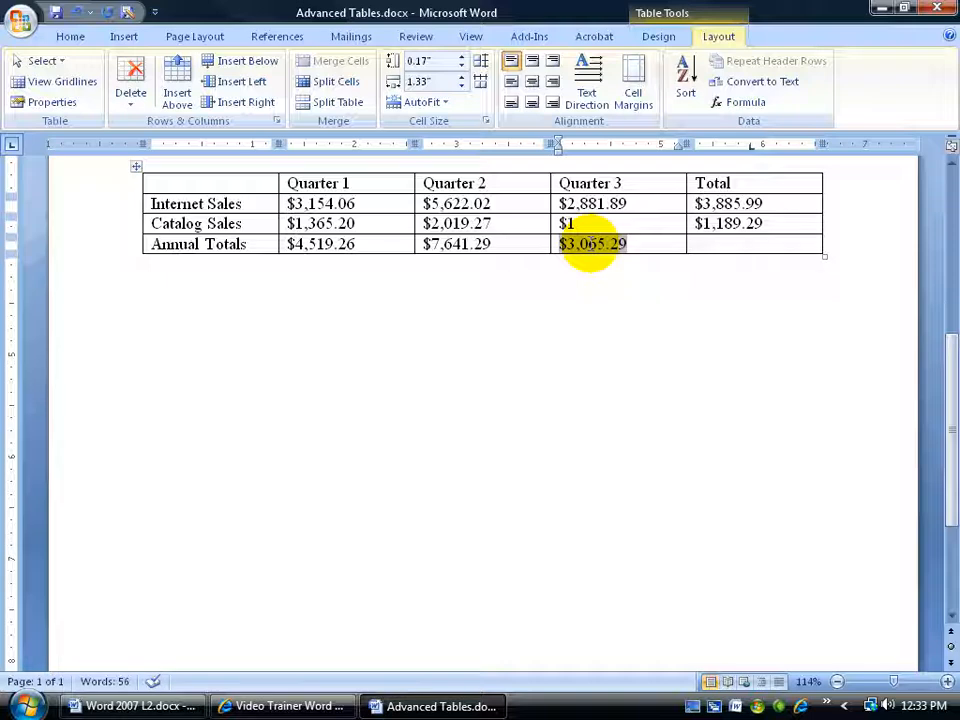
pyautogui.rightClick(590, 244)
pyautogui.click(626, 343)
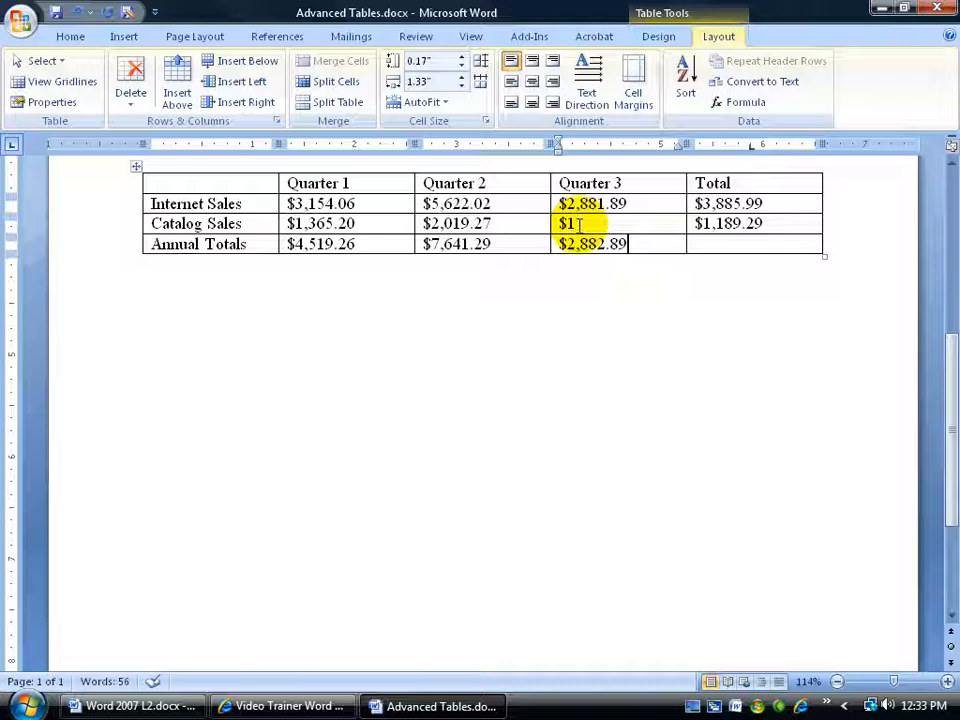
pyautogui.rightClick(710, 224)
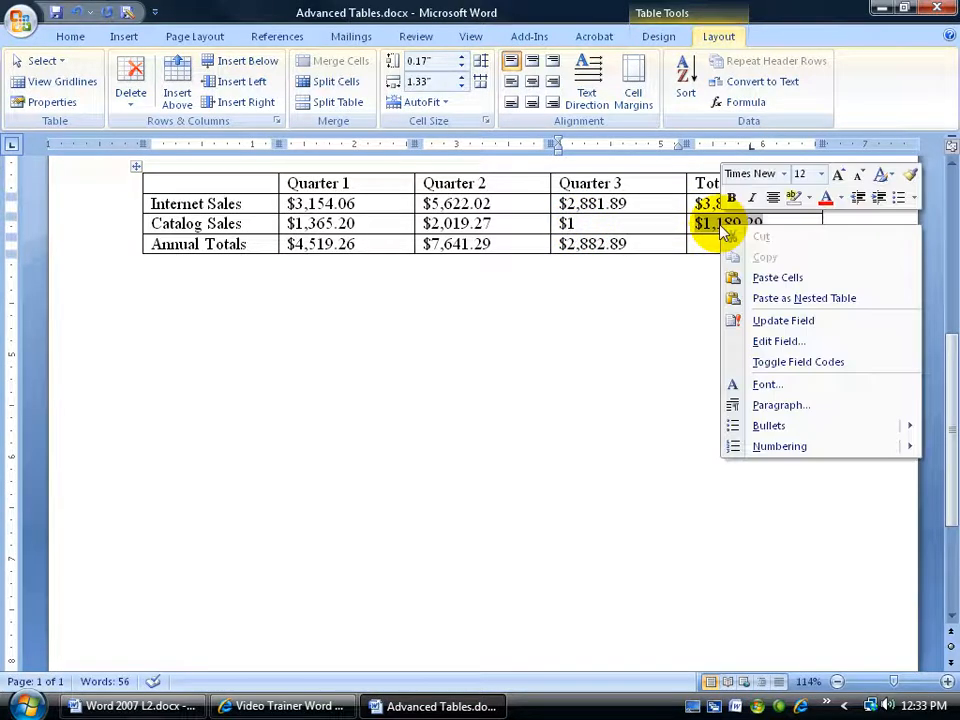
pyautogui.click(772, 319)
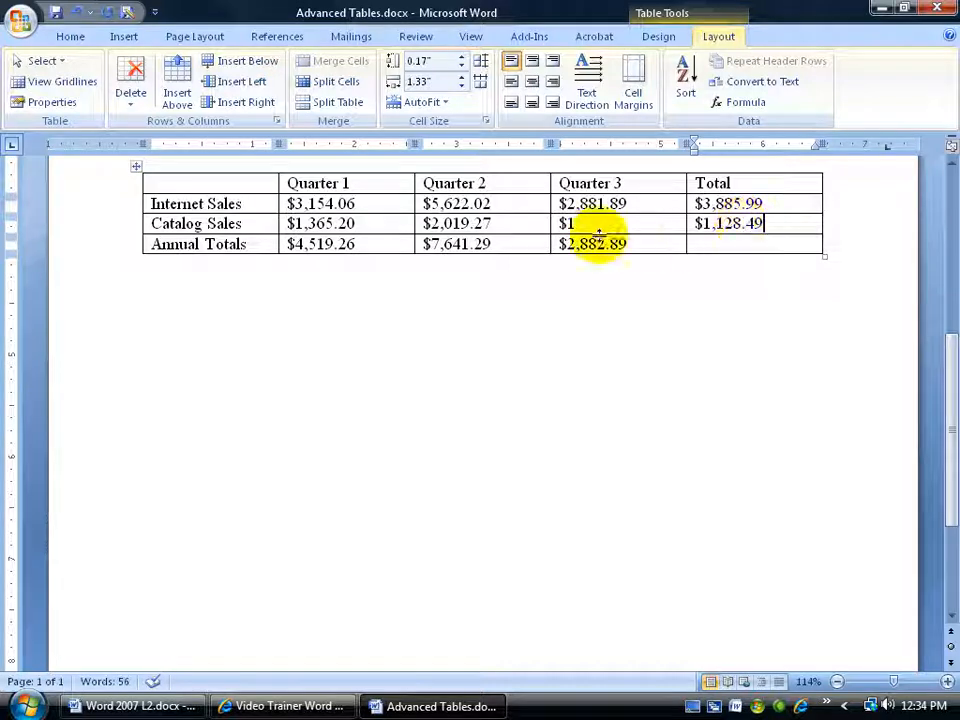
# - Edit the Catalog Sales Total formula to =AVERAGE(b3,d3) so that it averages only Quarter 1 and Quarter 3, keeping the currency format
pyautogui.doubleClick(345, 223)
pyautogui.click(578, 224)
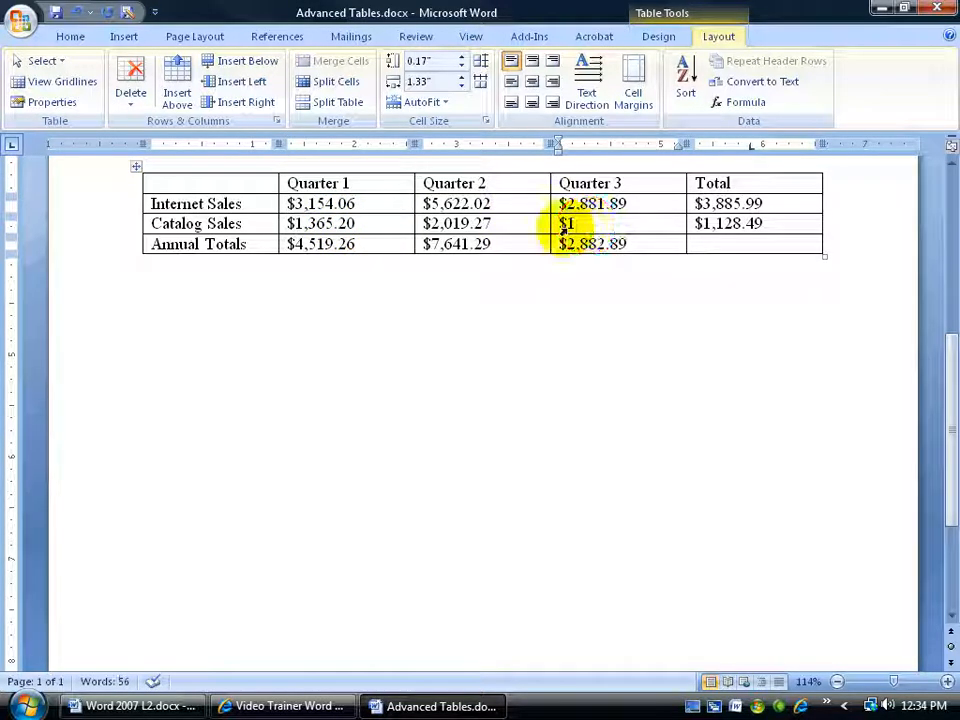
pyautogui.moveTo(508, 223); pyautogui.dragTo(425, 225)
pyautogui.moveTo(697, 223); pyautogui.dragTo(721, 223)
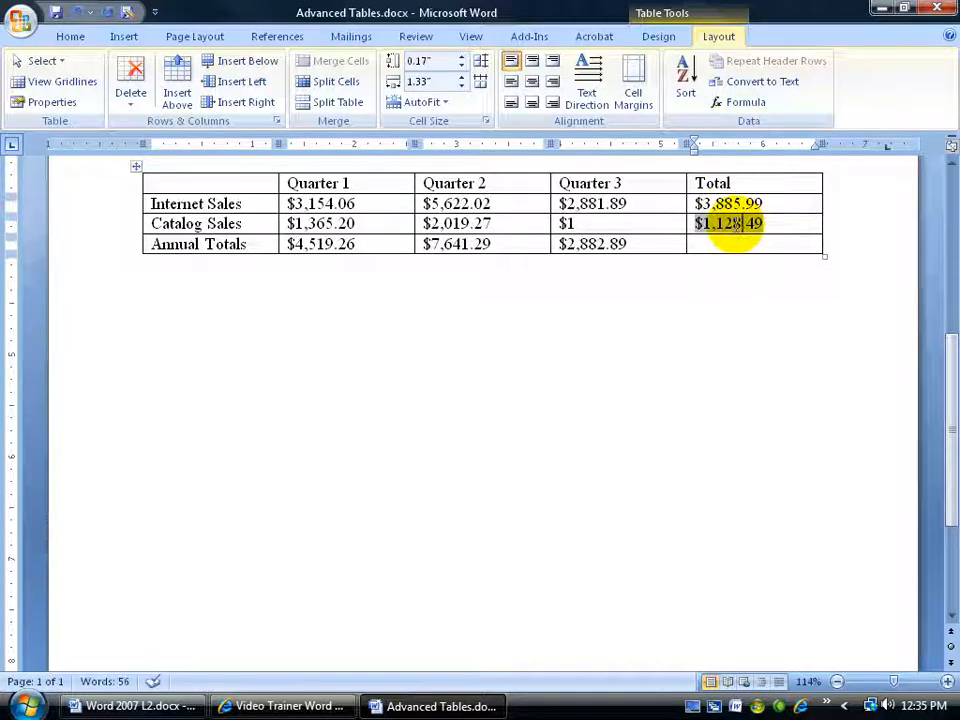
pyautogui.click(740, 102)
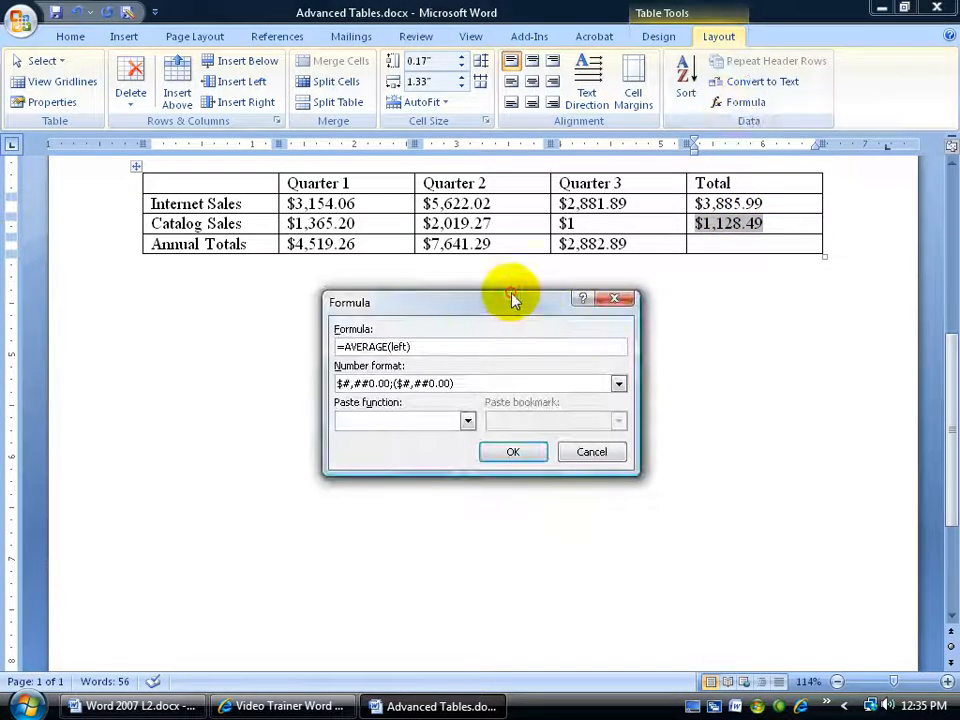
pyautogui.moveTo(514, 300); pyautogui.dragTo(603, 335)
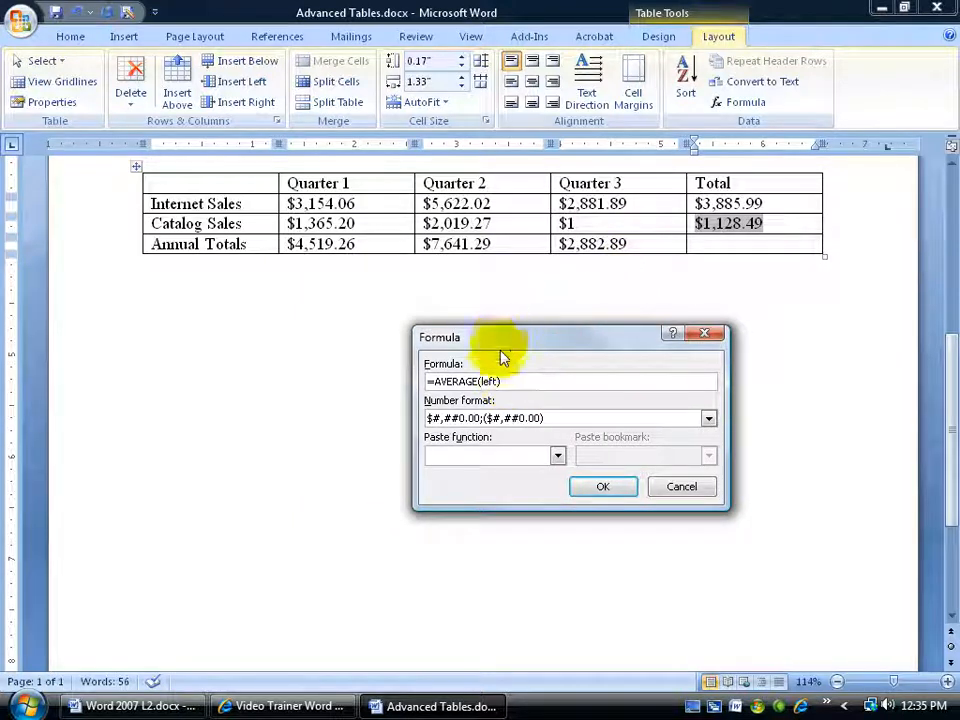
pyautogui.moveTo(497, 381); pyautogui.dragTo(483, 381)
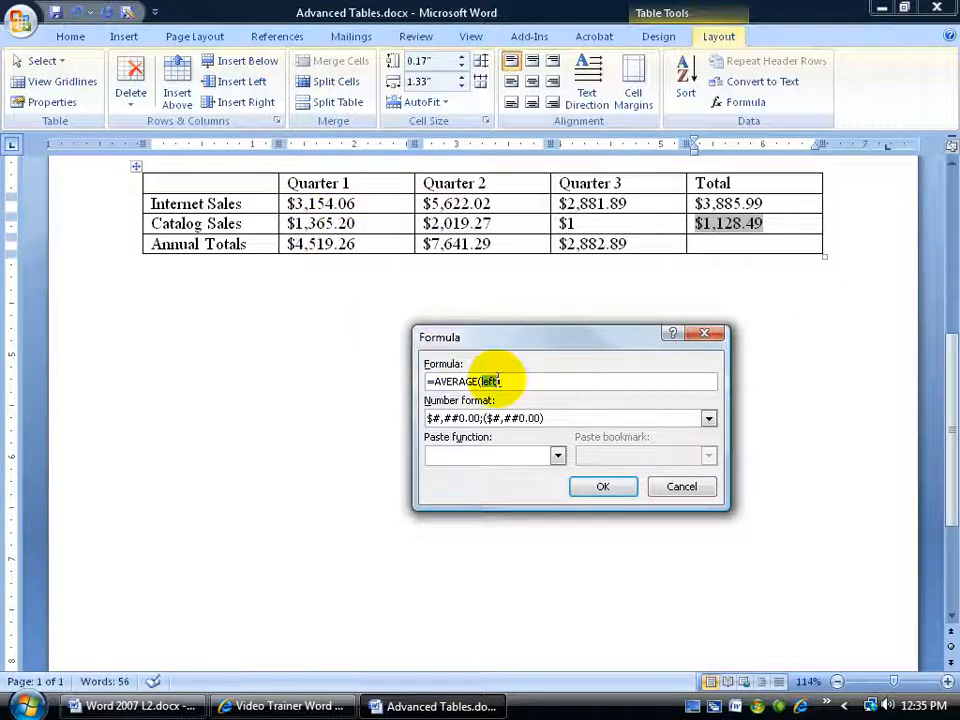
pyautogui.write('b3,')
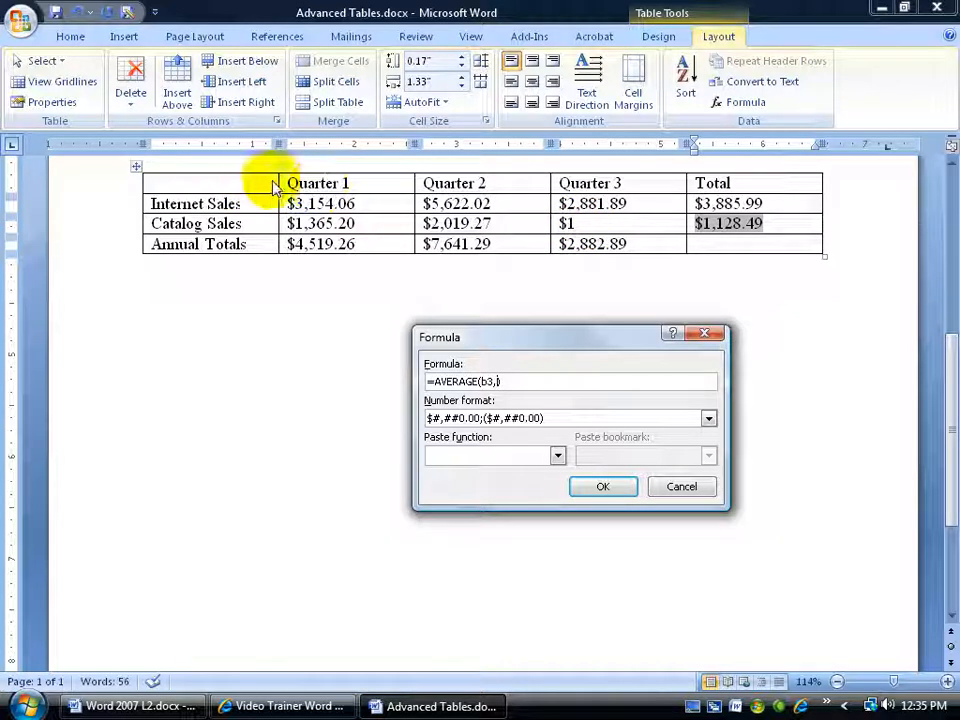
pyautogui.write('b3,')
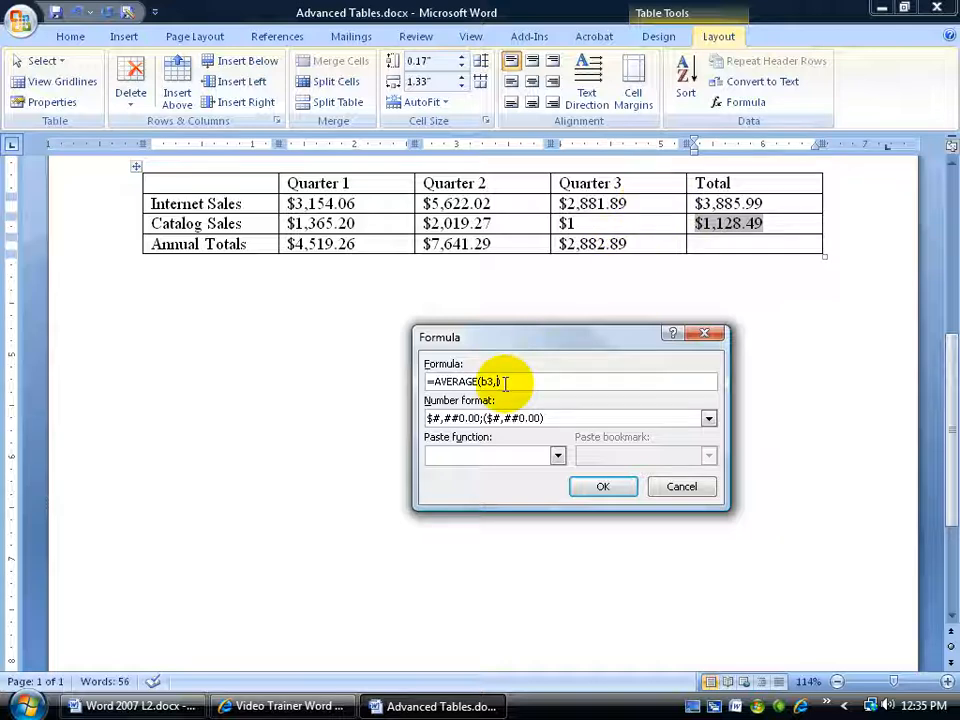
pyautogui.write('d3')
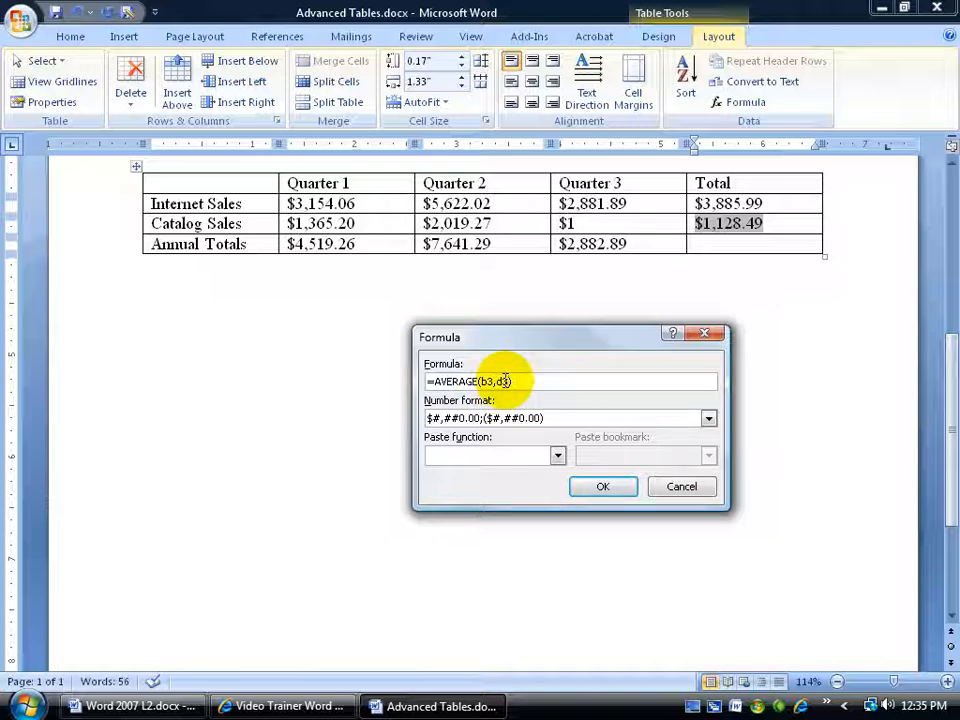
pyautogui.click(601, 487)
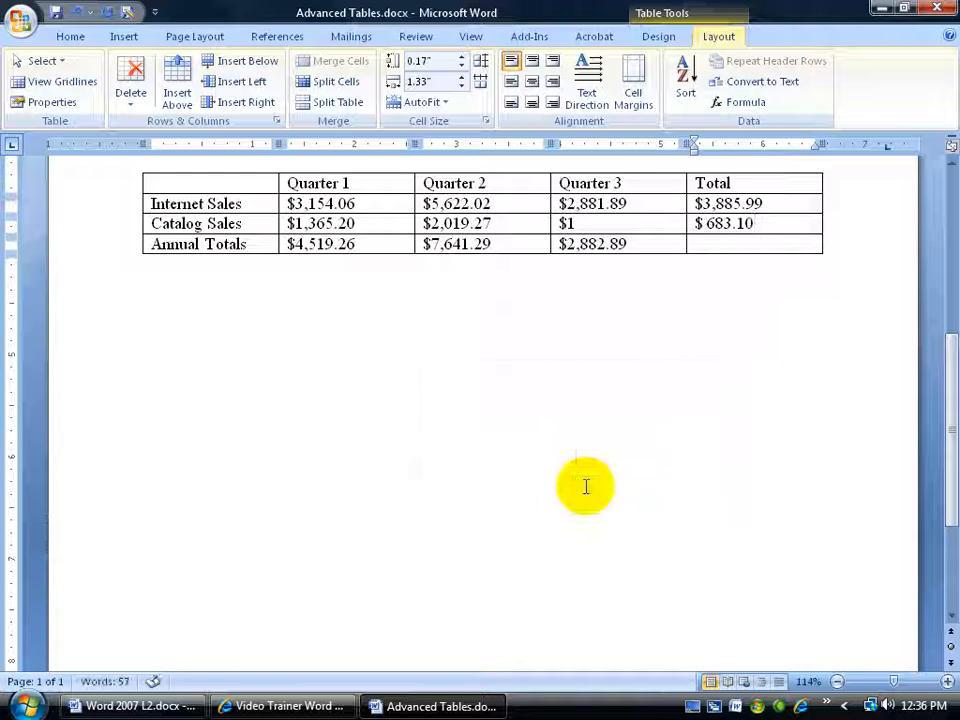